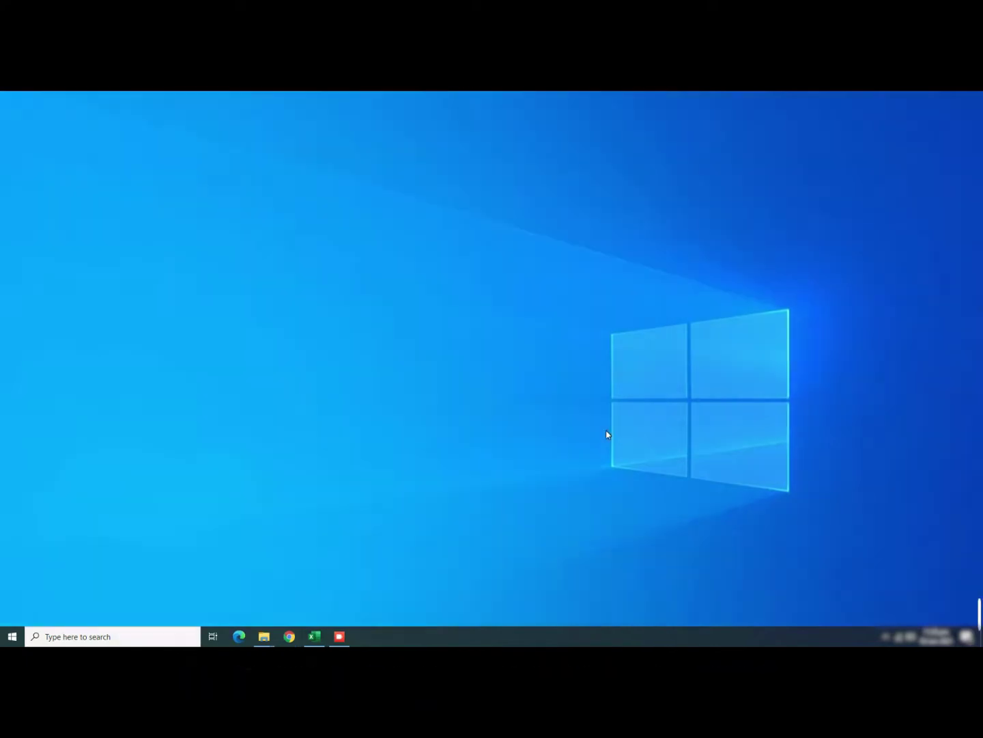
- Refresh the desktop and open Disk Management from the quick-link menu
right_click(483, 309)
click(506, 352)
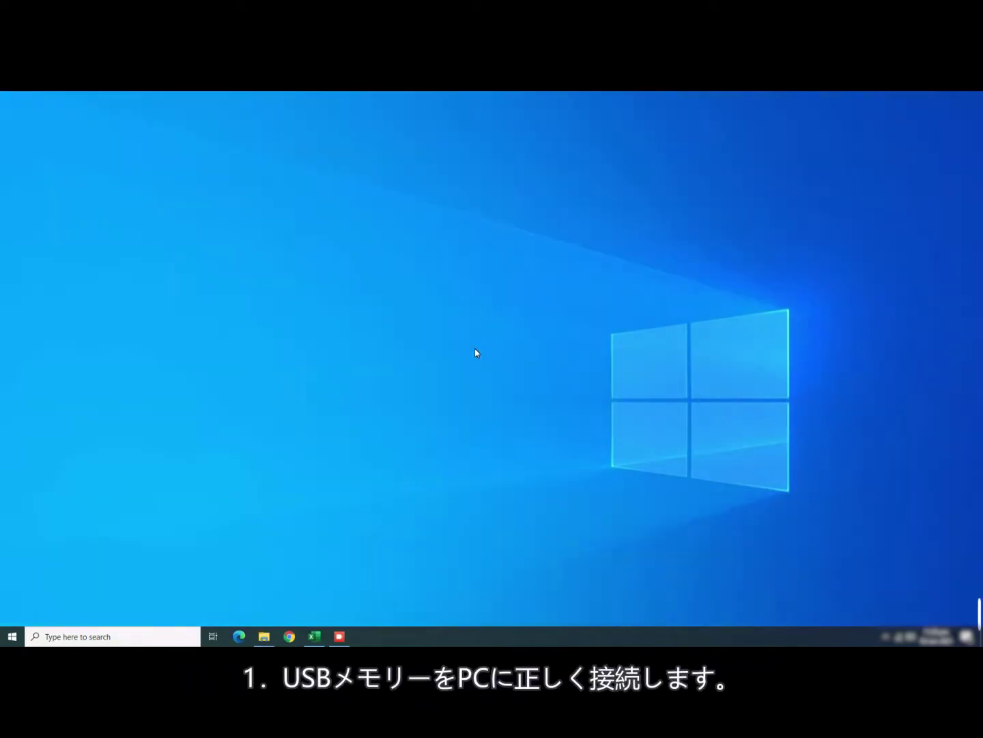
right_click(12, 636)
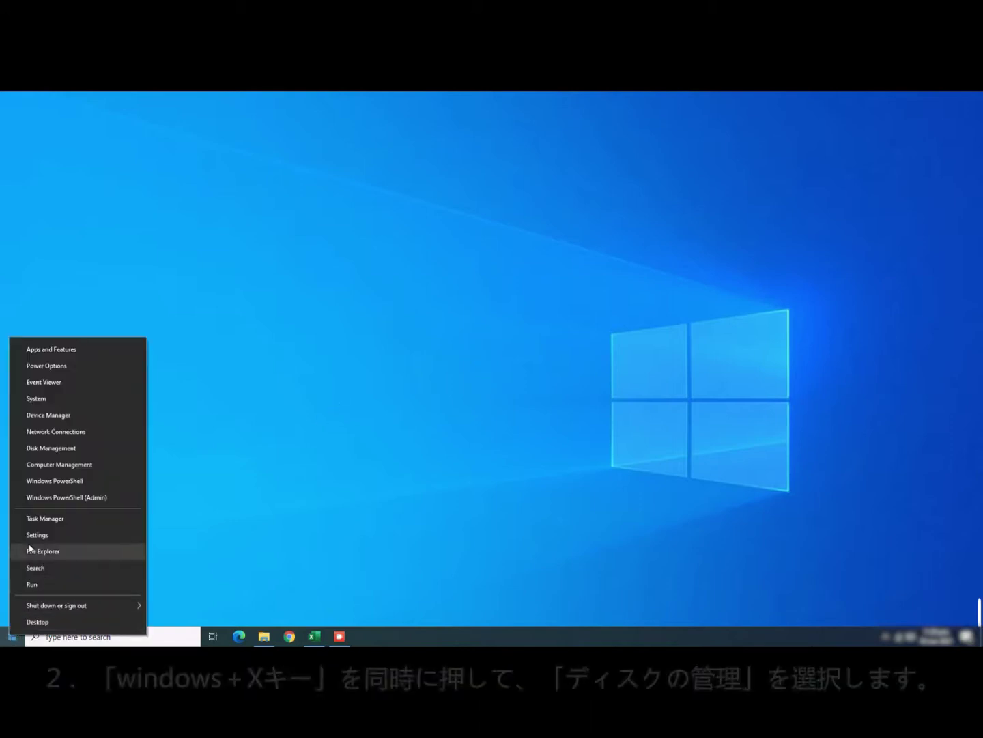
click(49, 448)
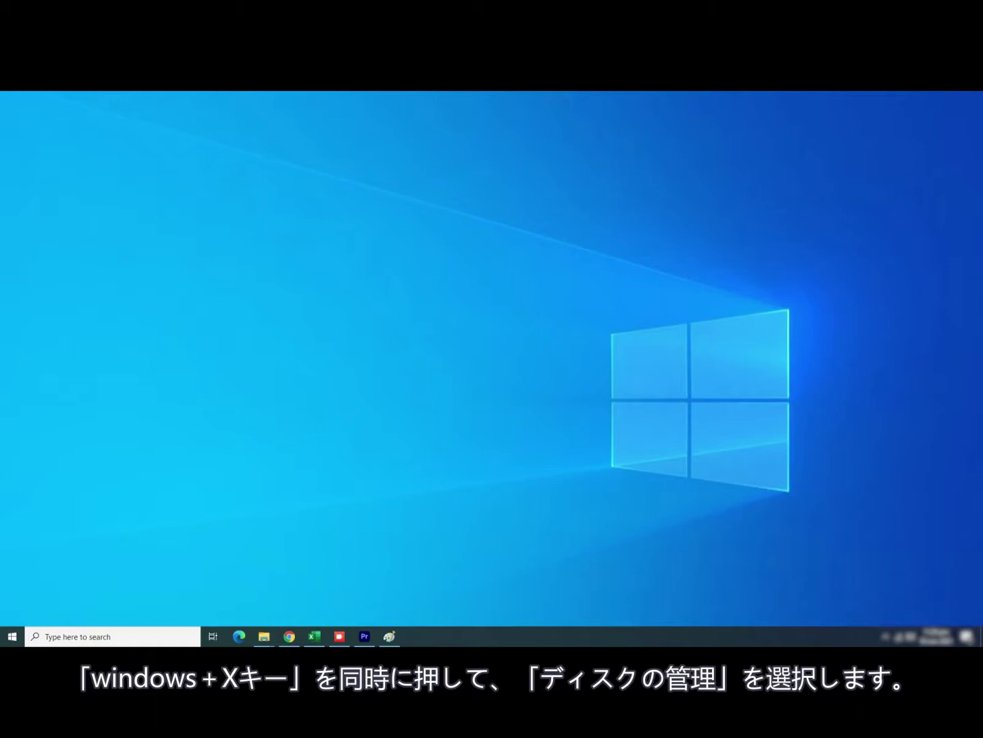
- Create a simple volume on Disk 2's 57.73 GB unallocated space at default size with letter G
key(super+x)
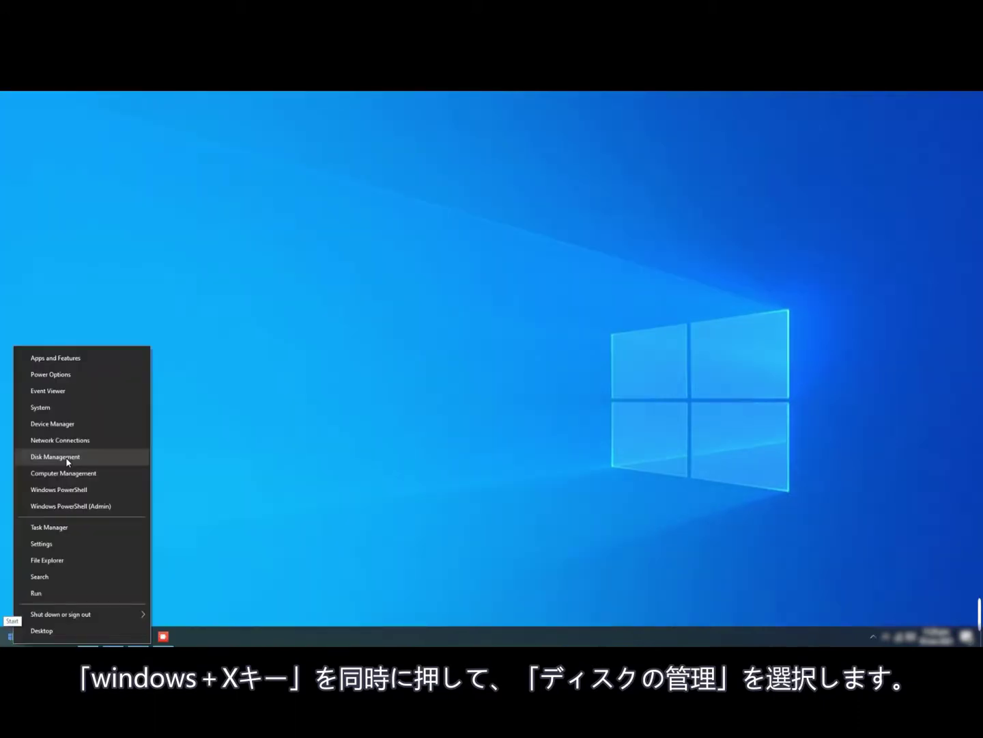
click(68, 457)
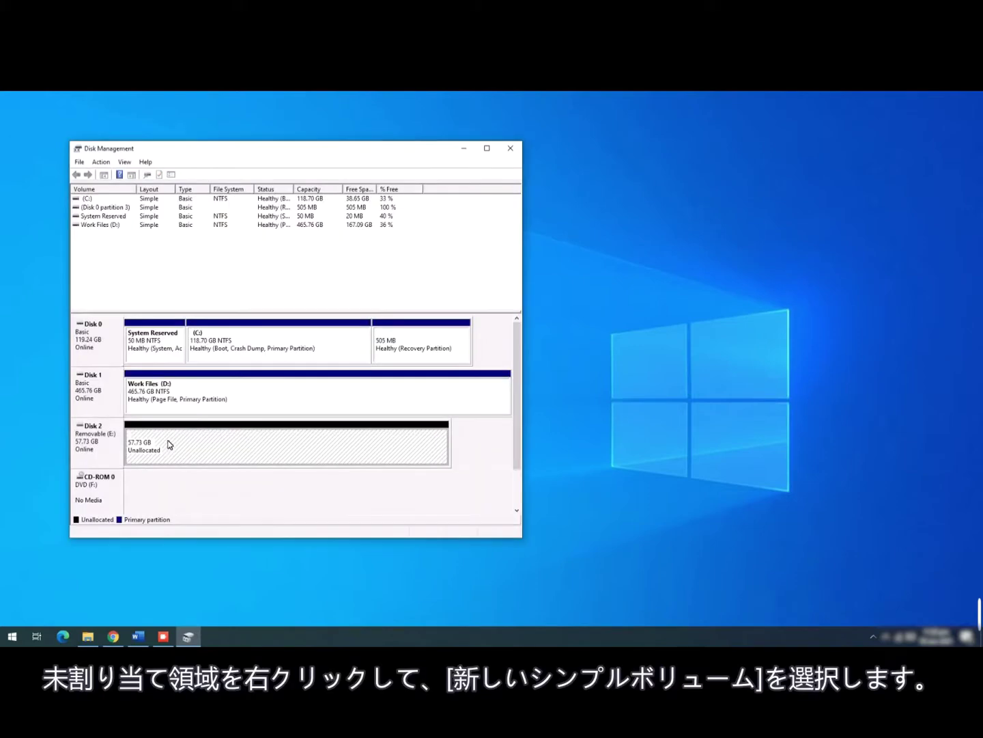
right_click(168, 443)
click(196, 448)
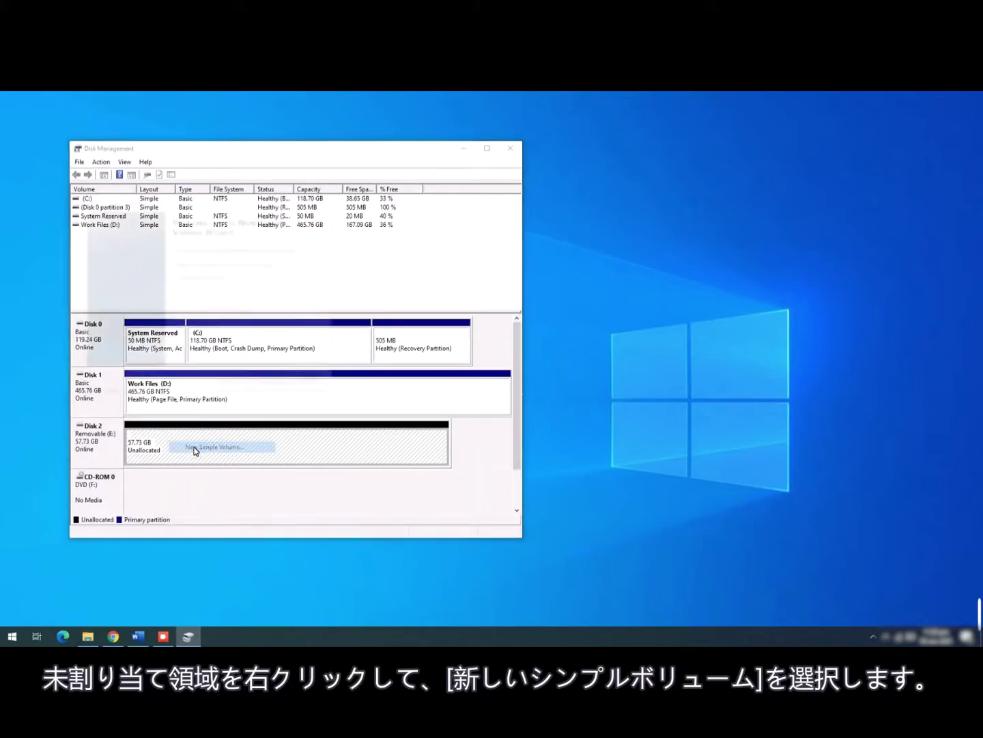
click(272, 382)
click(274, 383)
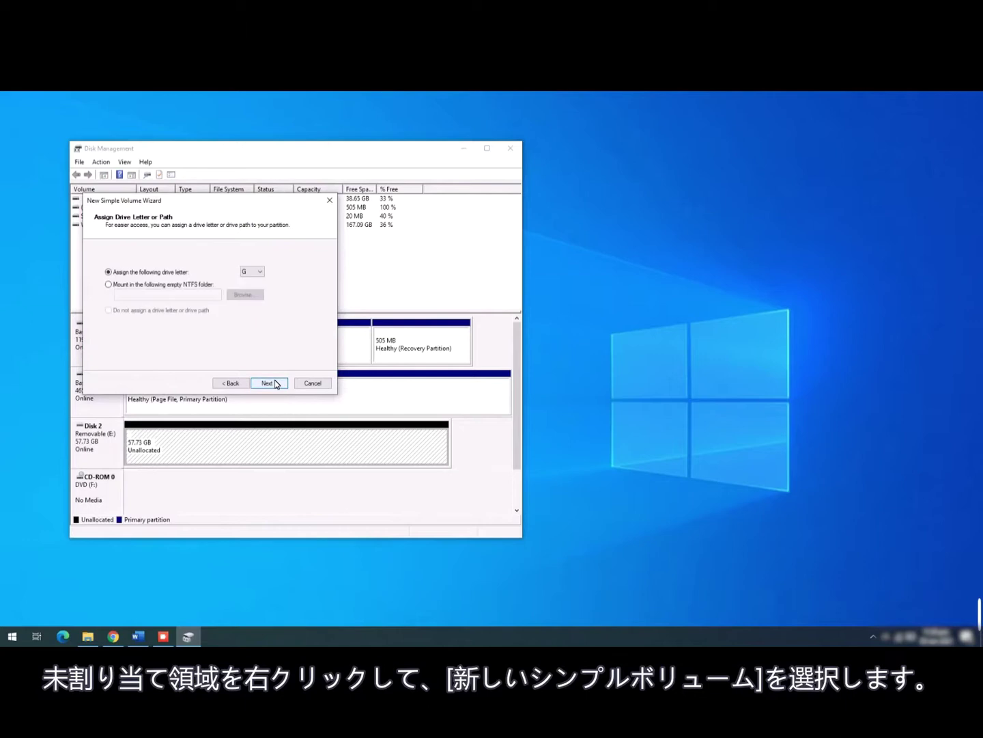
click(275, 383)
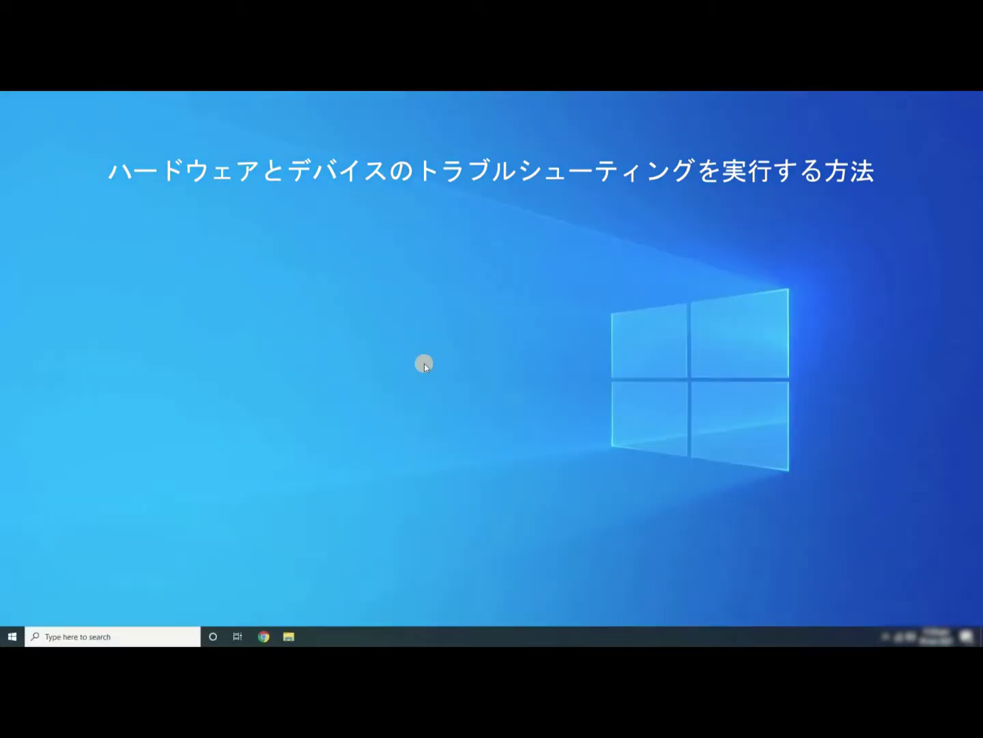
- Open Control Panel via search and start the Hardware and Devices troubleshooter under Hardware and Sound
key(super+s)
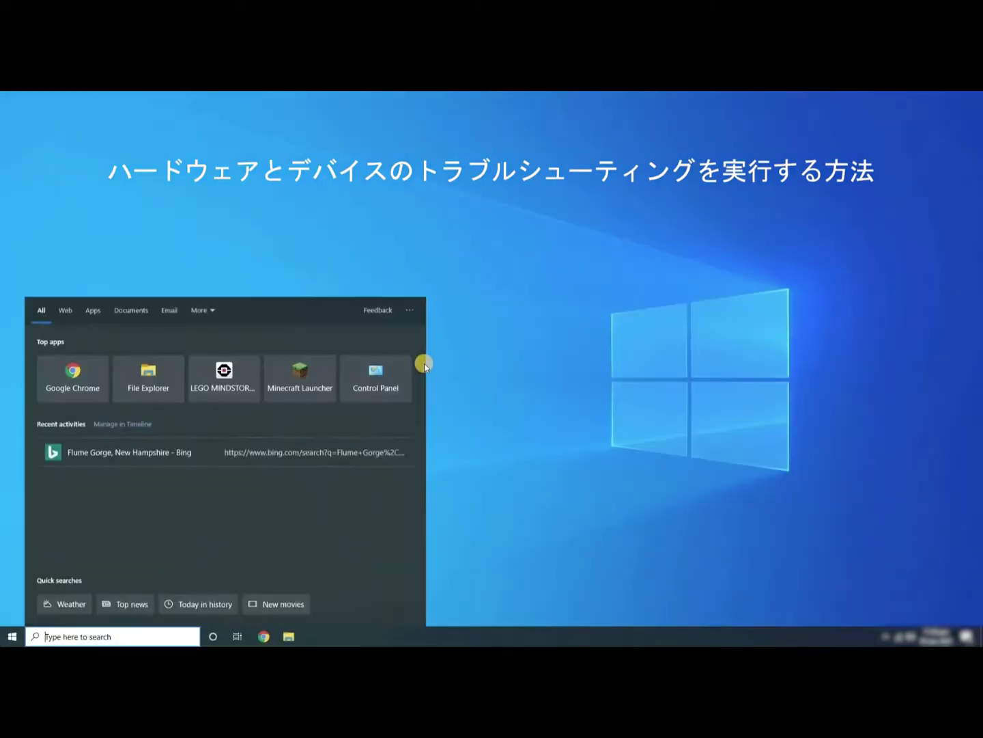
text(contr)
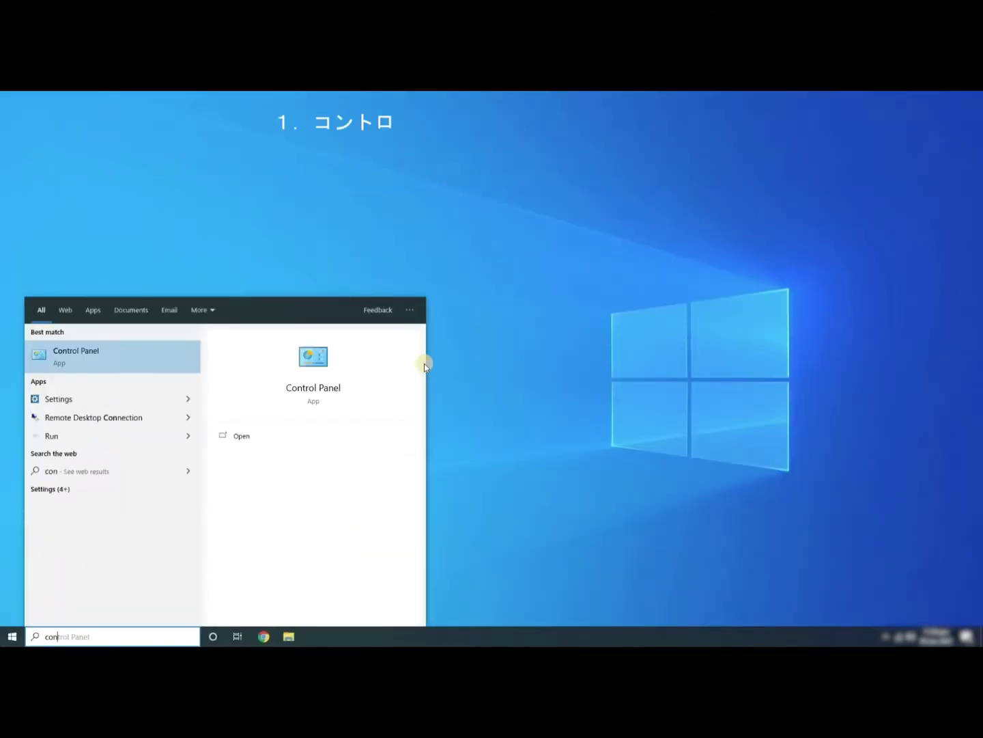
click(118, 352)
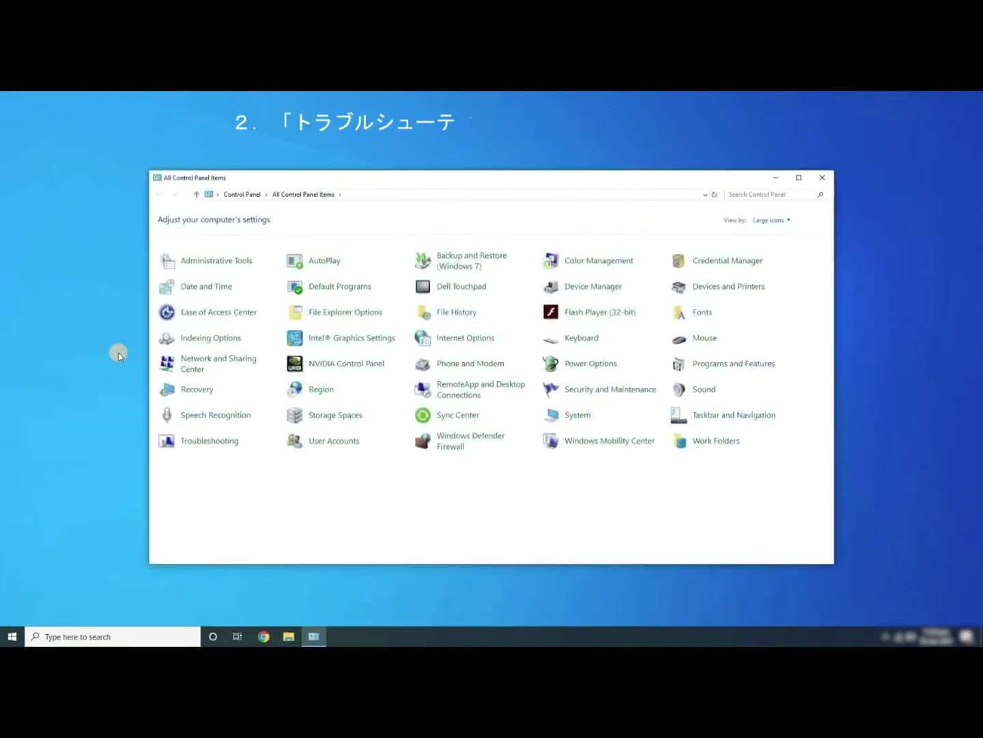
click(219, 441)
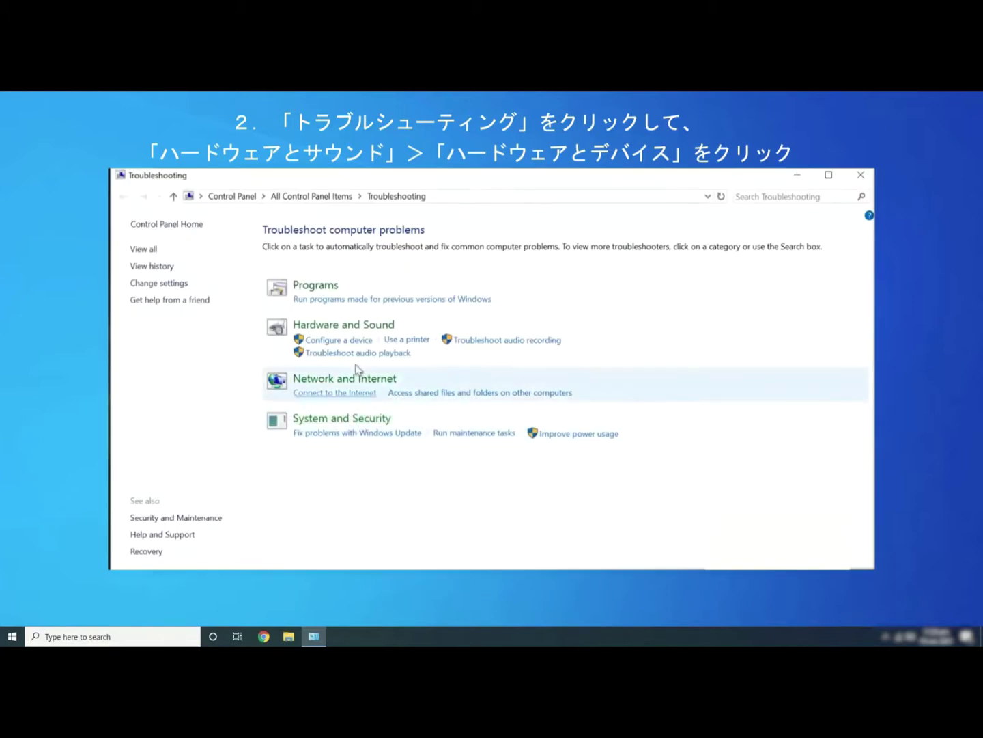
click(323, 327)
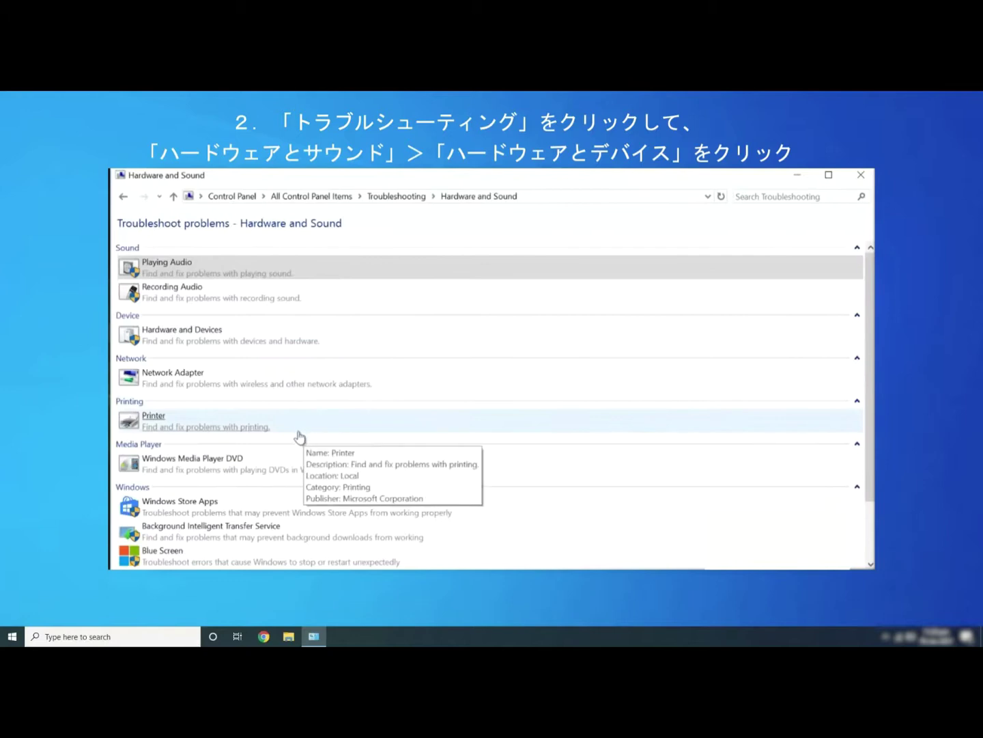
click(202, 333)
click(586, 503)
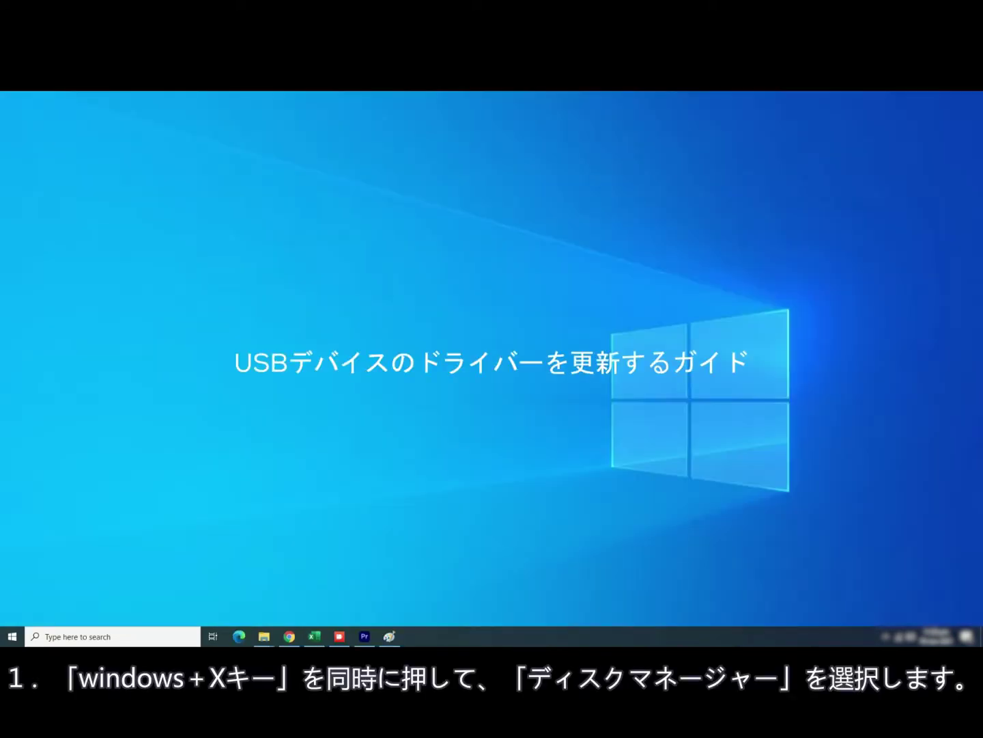
- Refresh the desktop and open Device Manager, moving its window nearer the centre
right_click(298, 356)
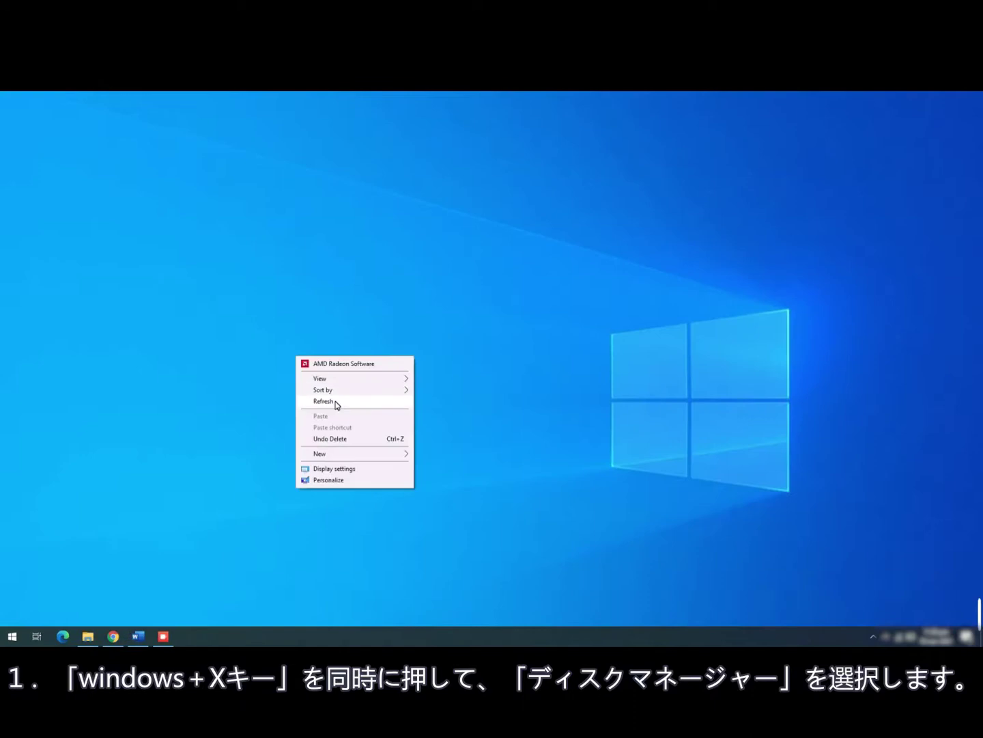
click(335, 404)
right_click(13, 636)
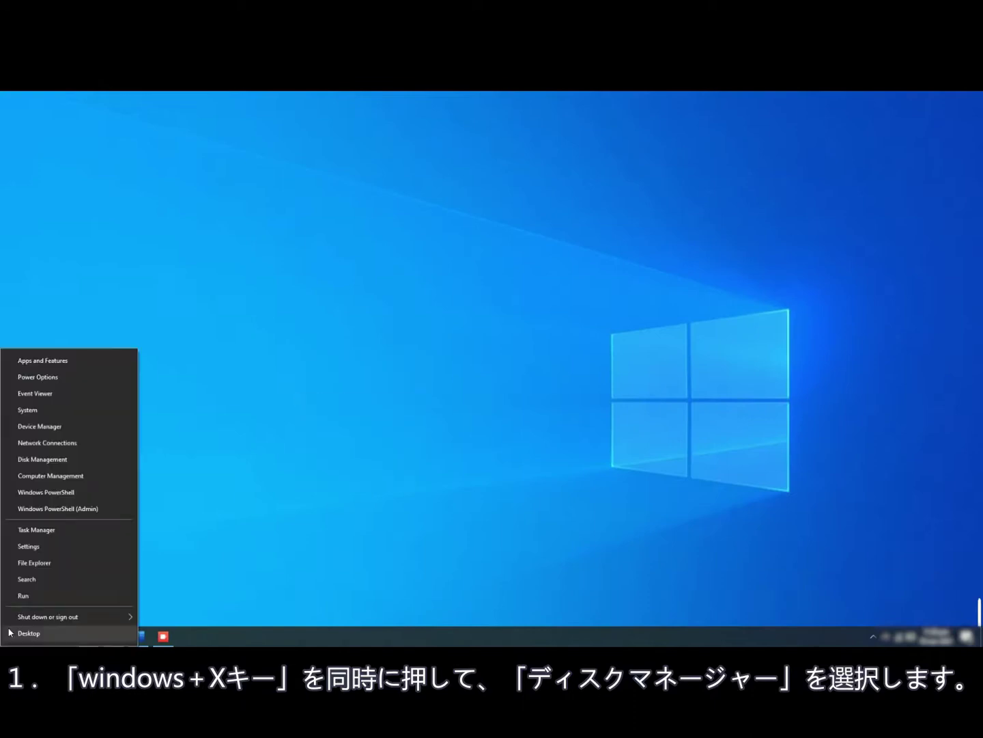
click(111, 428)
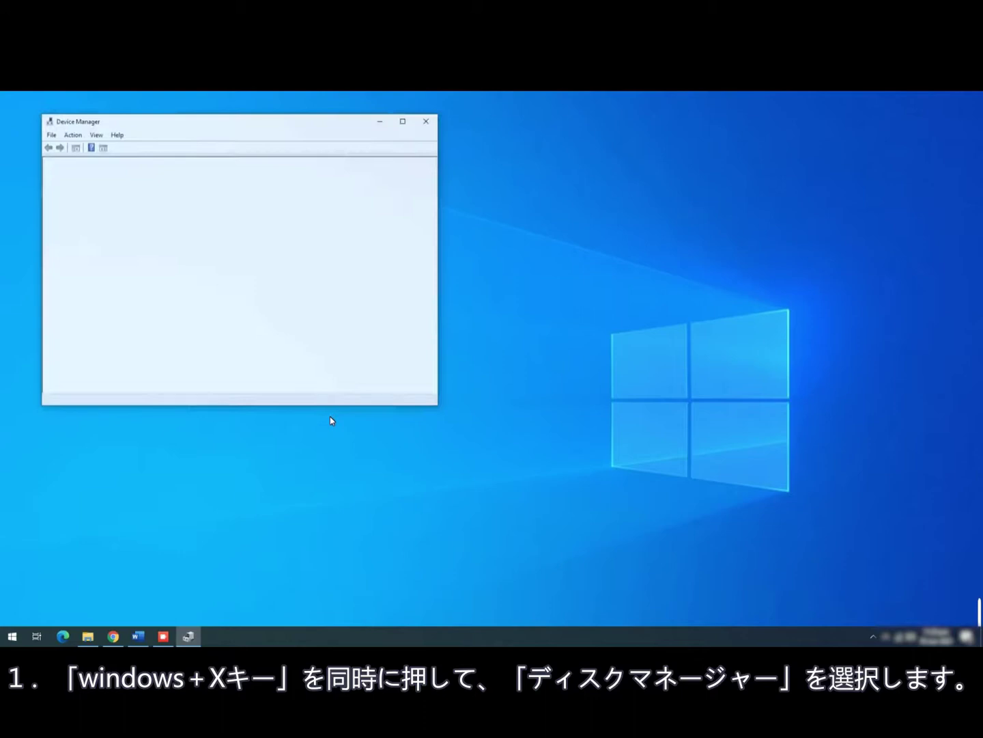
drag(345, 127, 467, 181)
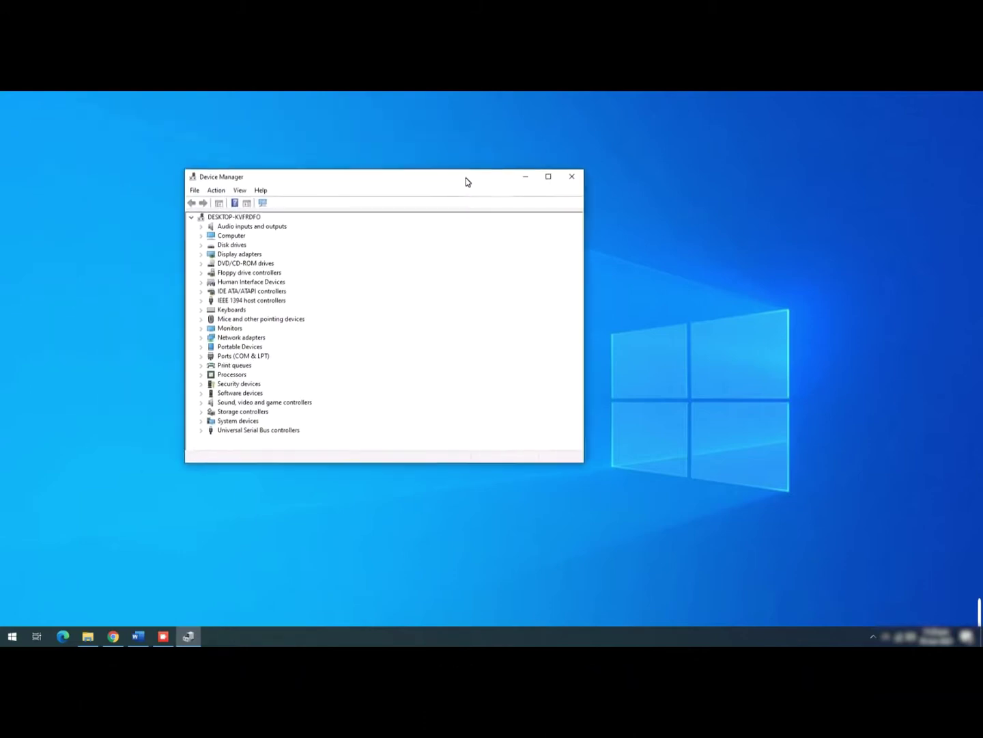
- Update the Kingston DataTraveler 3.0 USB Device driver under Disk drives with automatic search
click(202, 246)
click(323, 255)
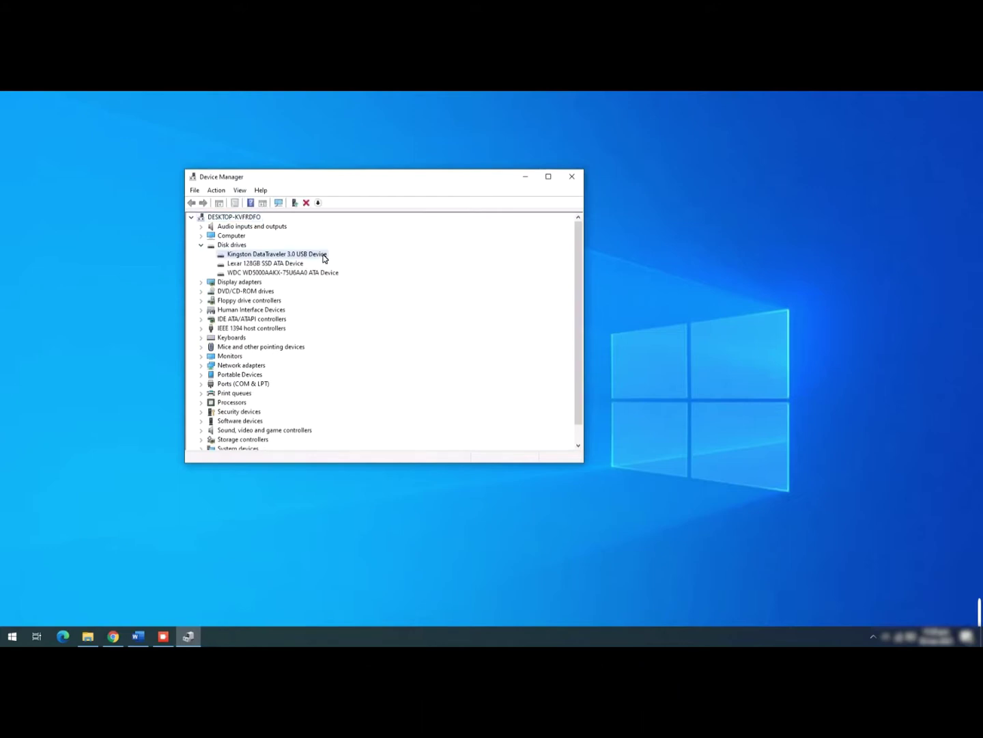
right_click(316, 256)
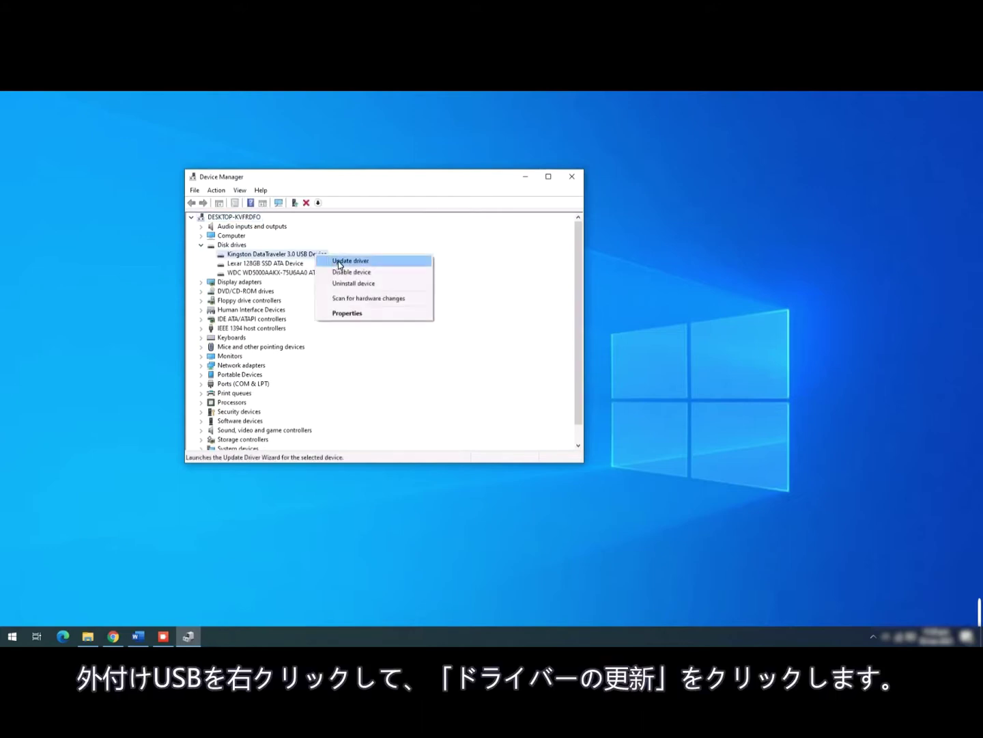
click(365, 263)
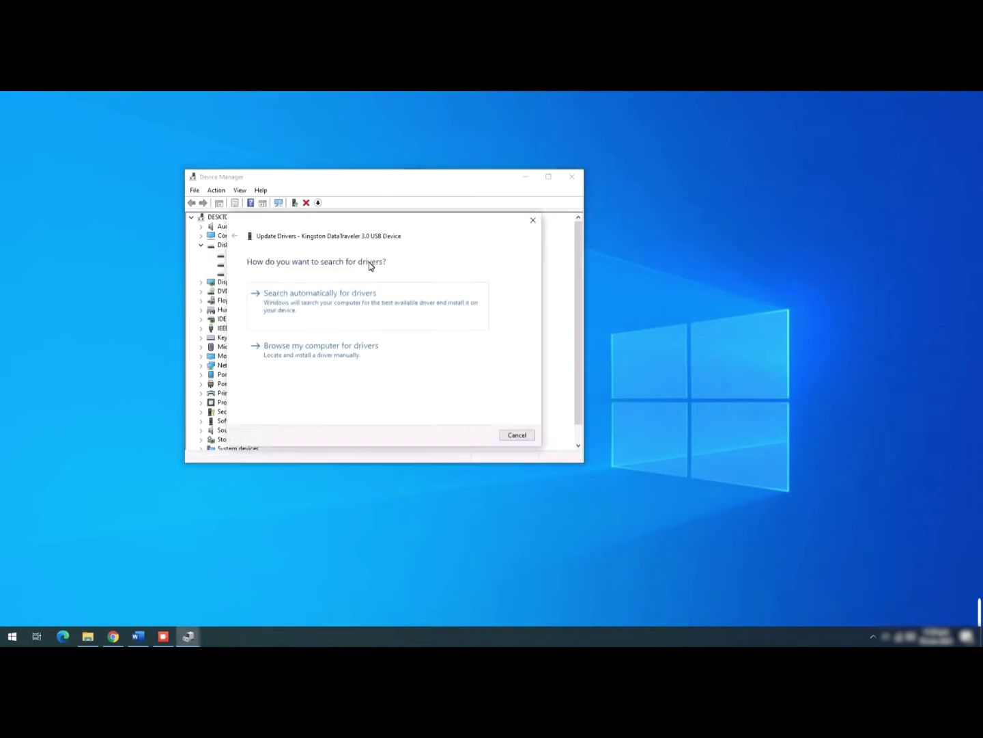
click(366, 314)
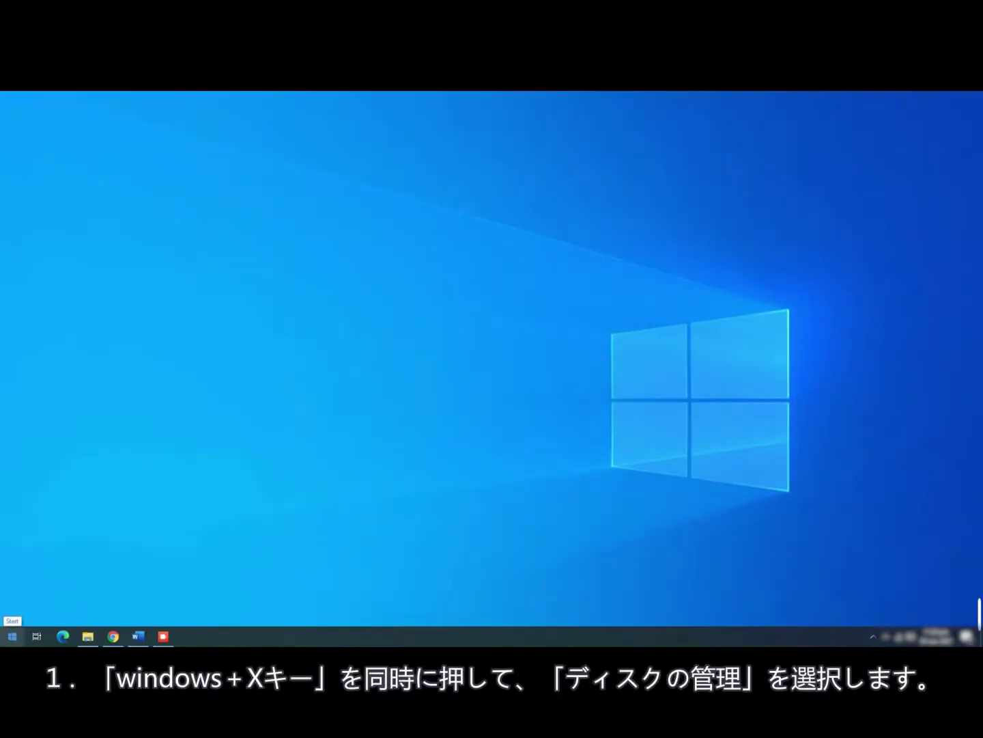
- Reopen Disk Management and select E as the new drive letter for New Volume (G:)
key(super+x)
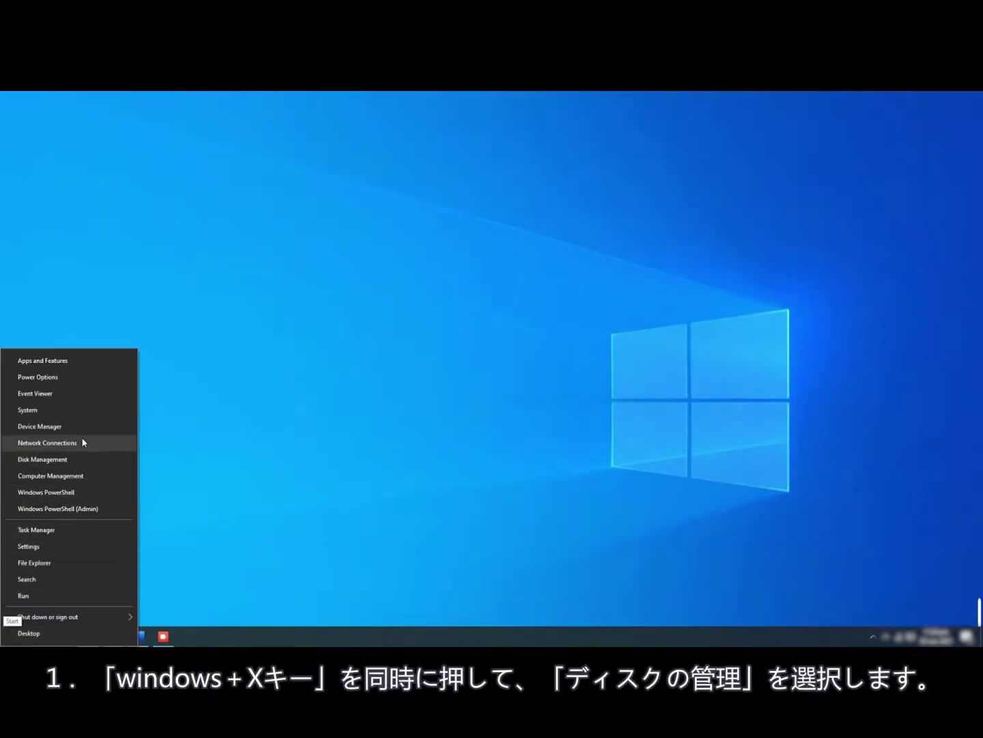
click(81, 457)
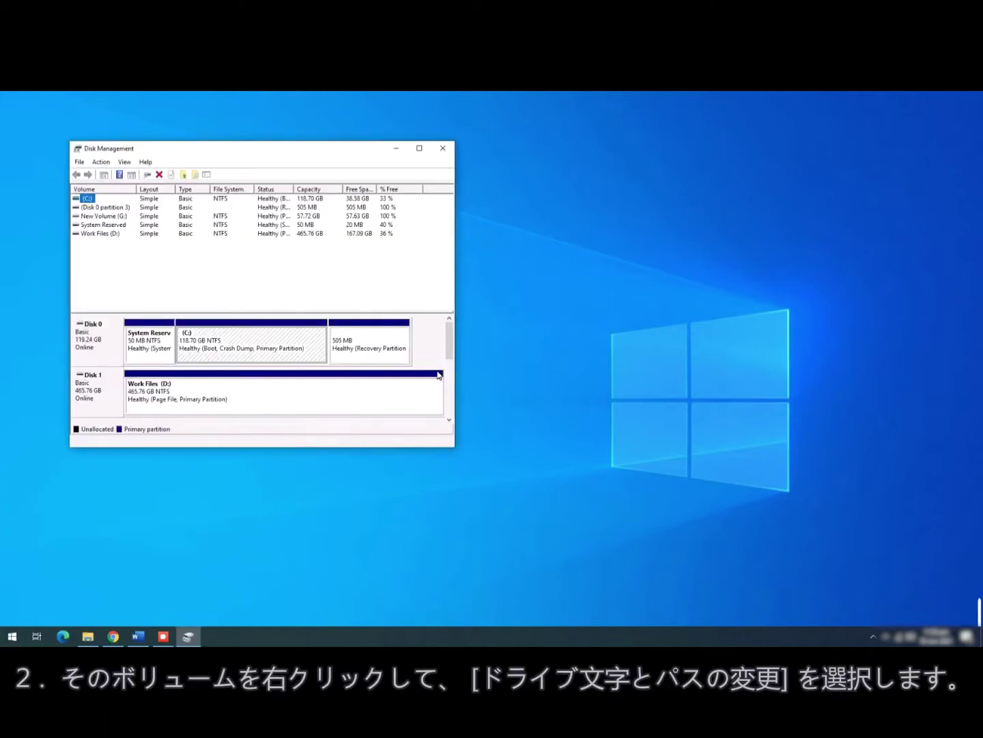
drag(460, 446, 568, 525)
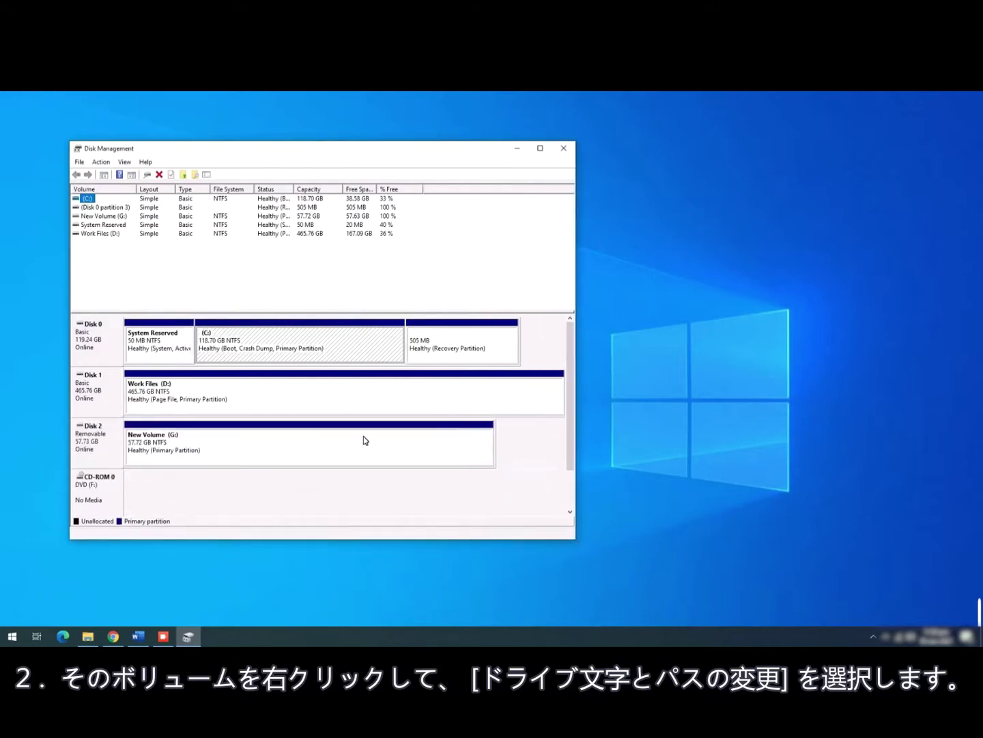
right_click(340, 436)
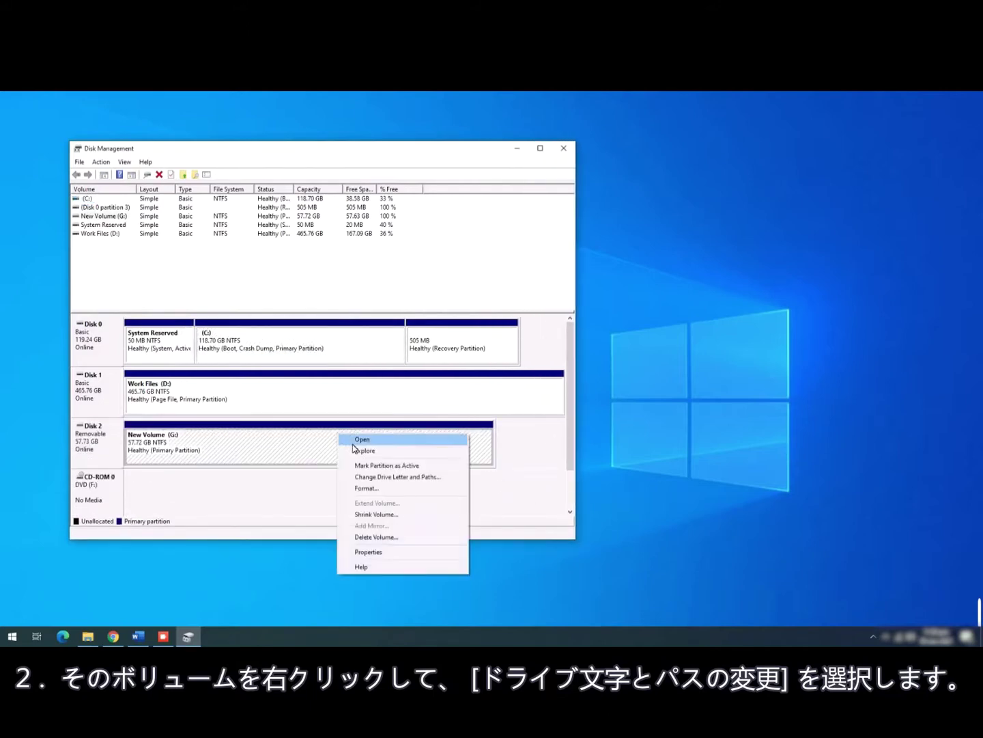
click(394, 478)
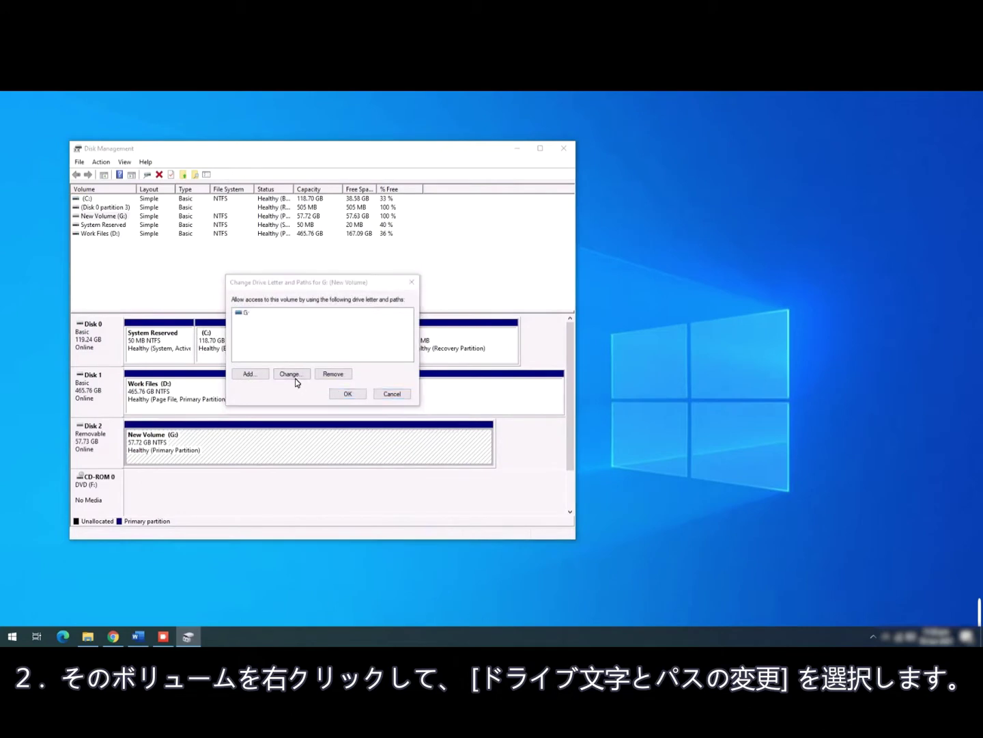
click(291, 374)
click(401, 329)
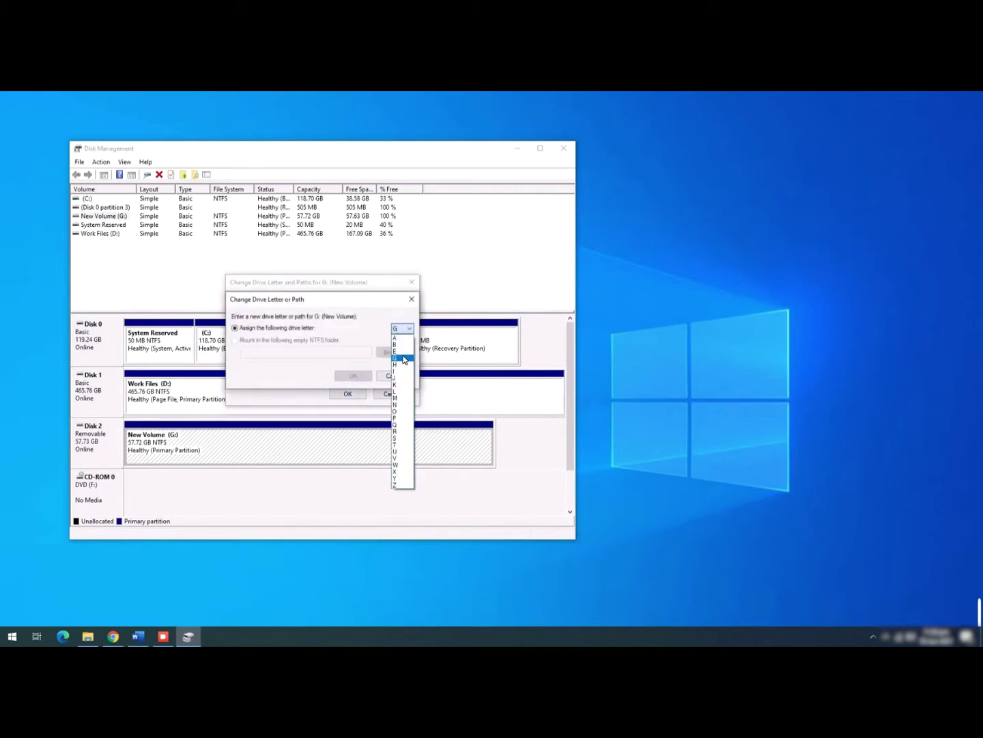
click(403, 351)
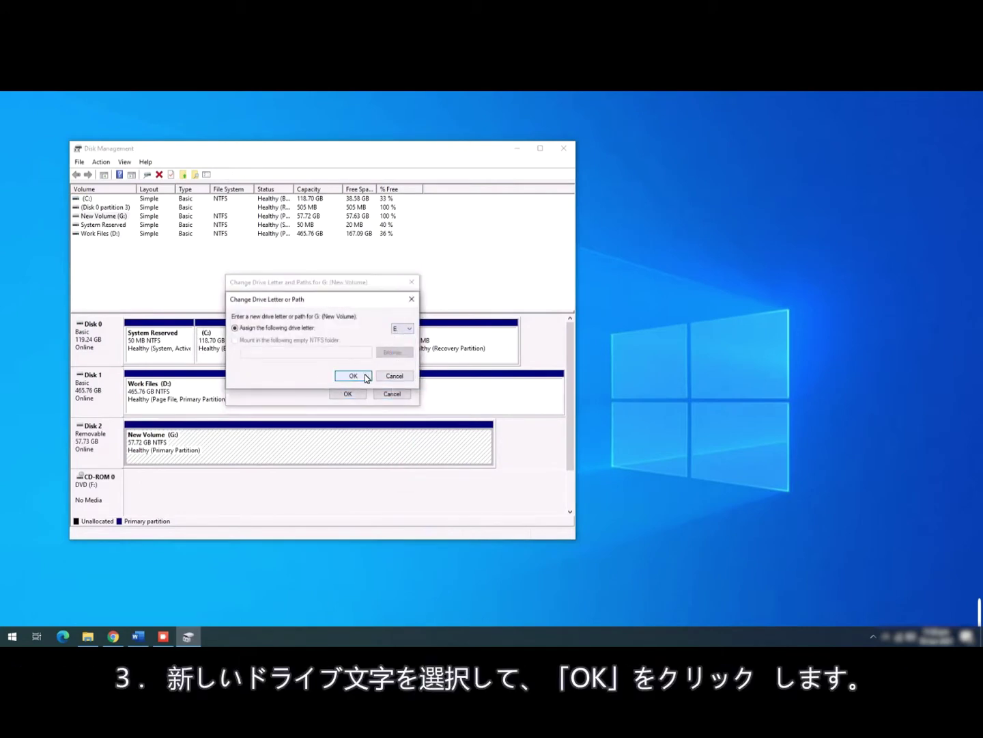